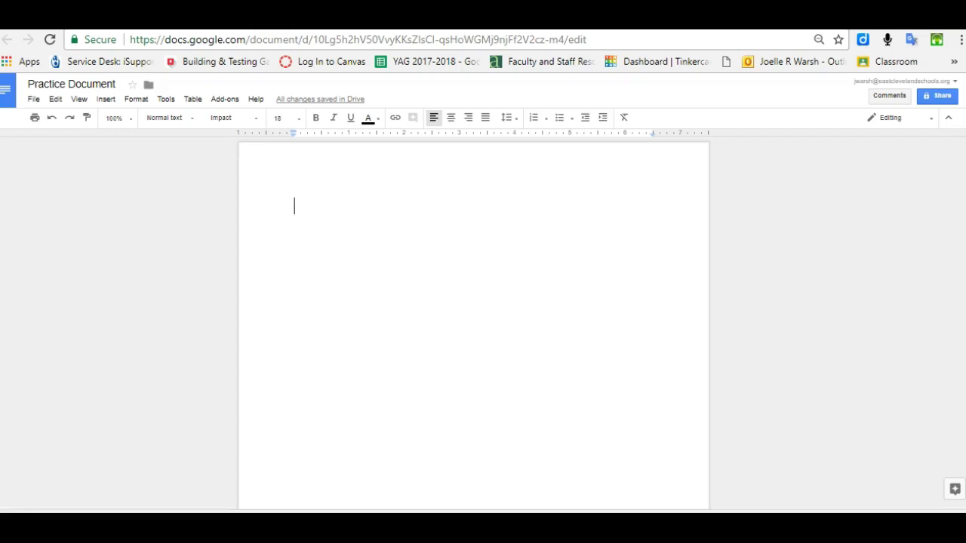
# Step: Start inserting an image from the web and search for "colorado"
pyautogui.click(107, 102)
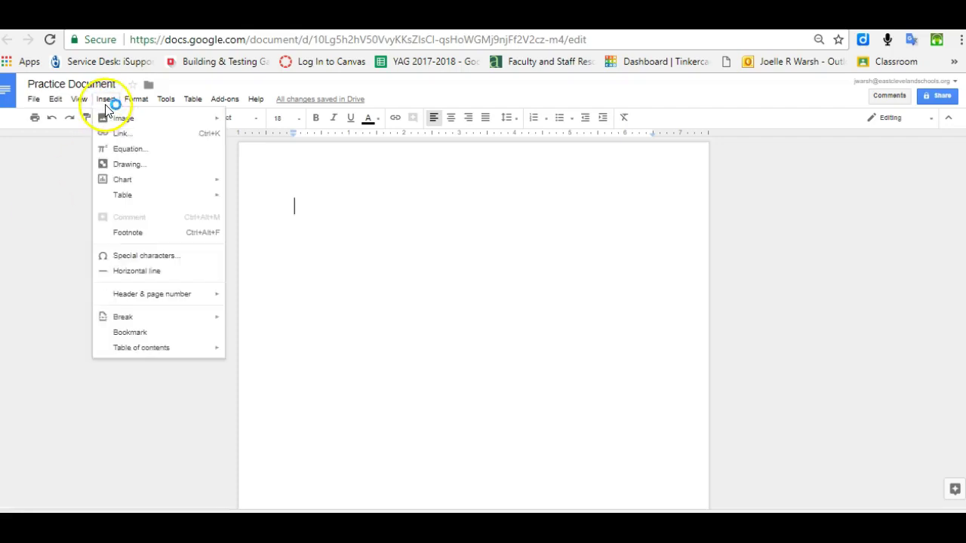
pyautogui.moveTo(119, 124)
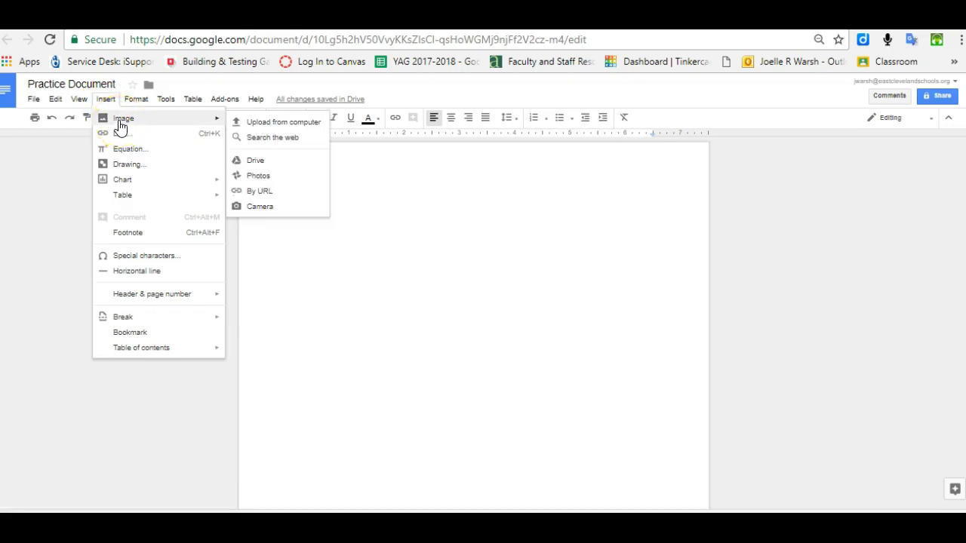
pyautogui.click(272, 138)
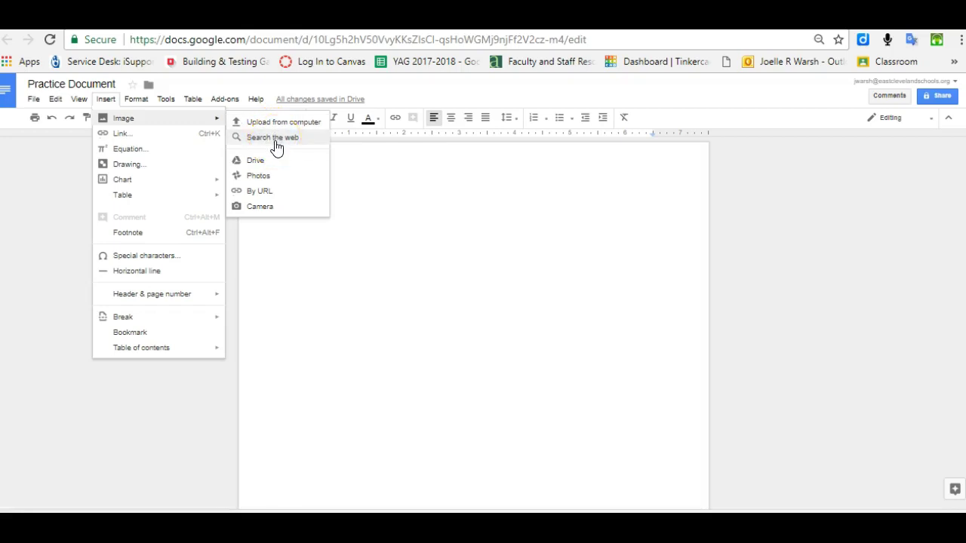
pyautogui.click(257, 165)
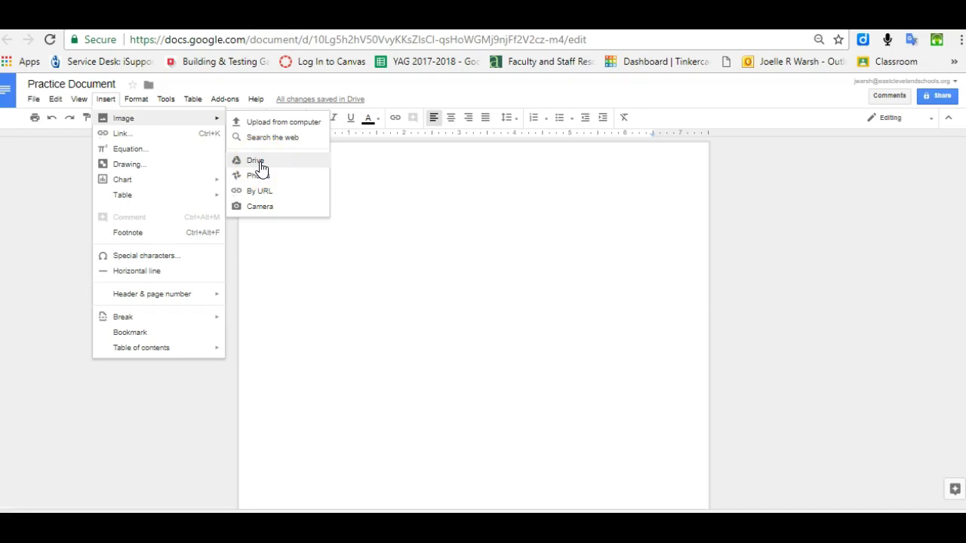
pyautogui.click(274, 165)
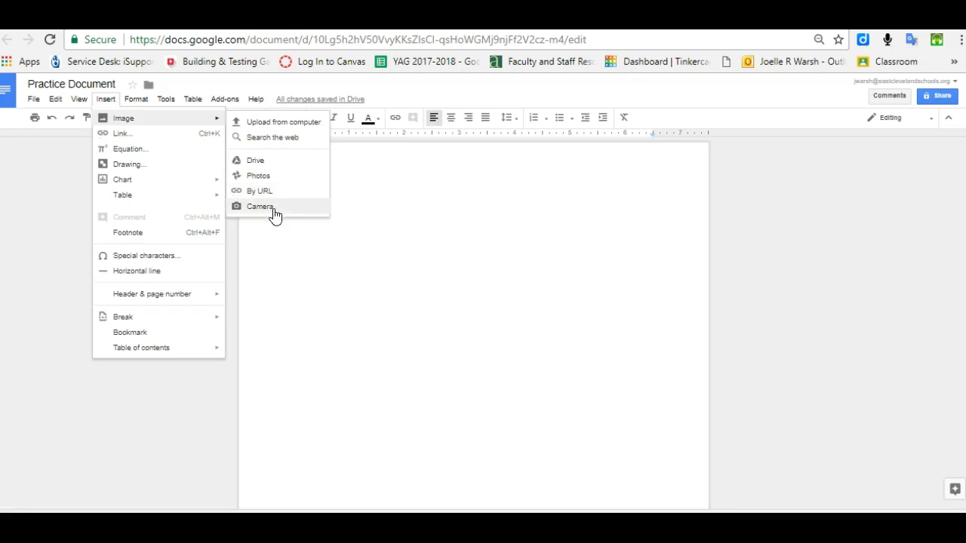
pyautogui.click(274, 124)
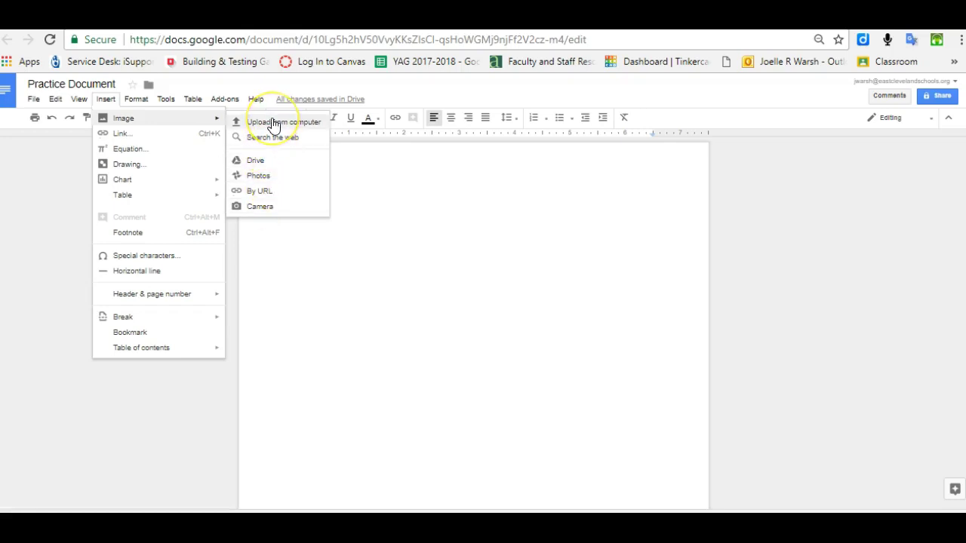
pyautogui.click(268, 142)
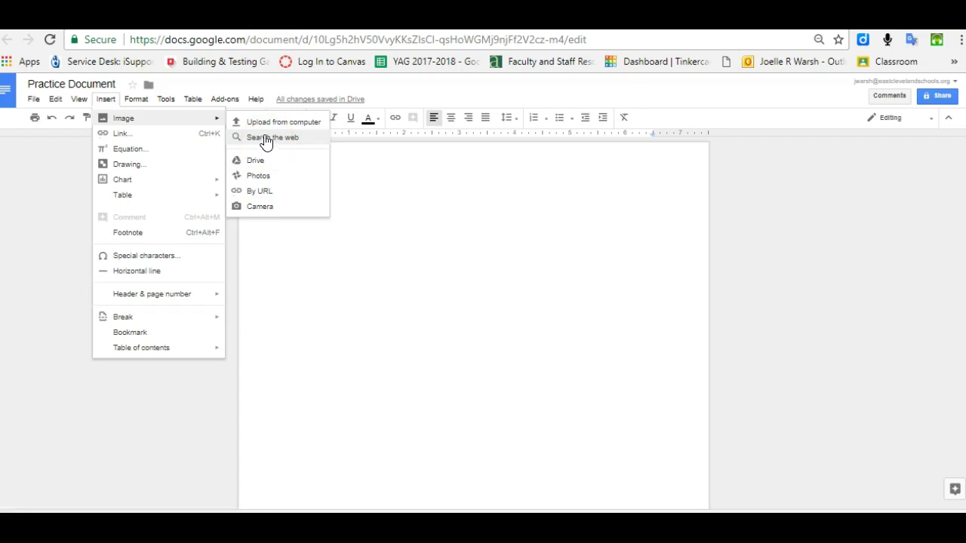
pyautogui.click(240, 140)
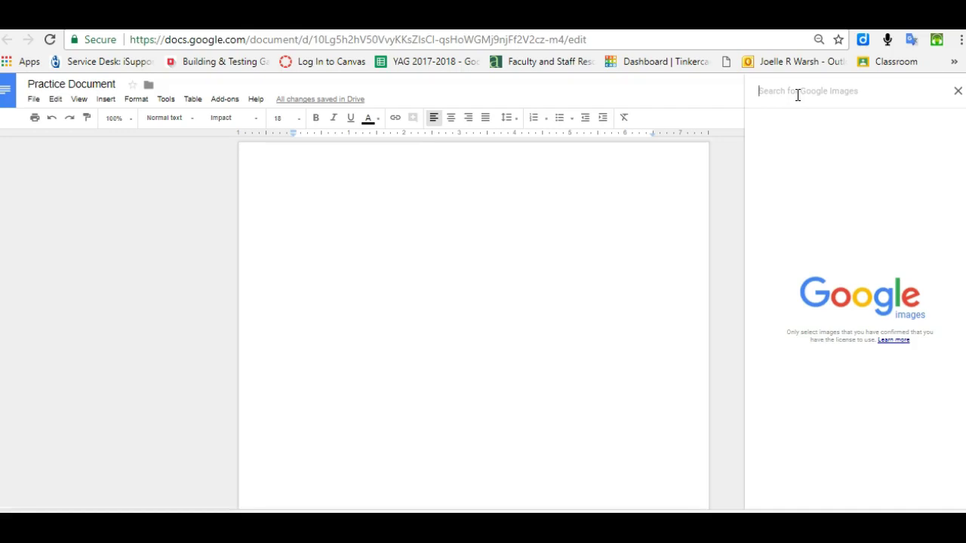
pyautogui.write('colorado')
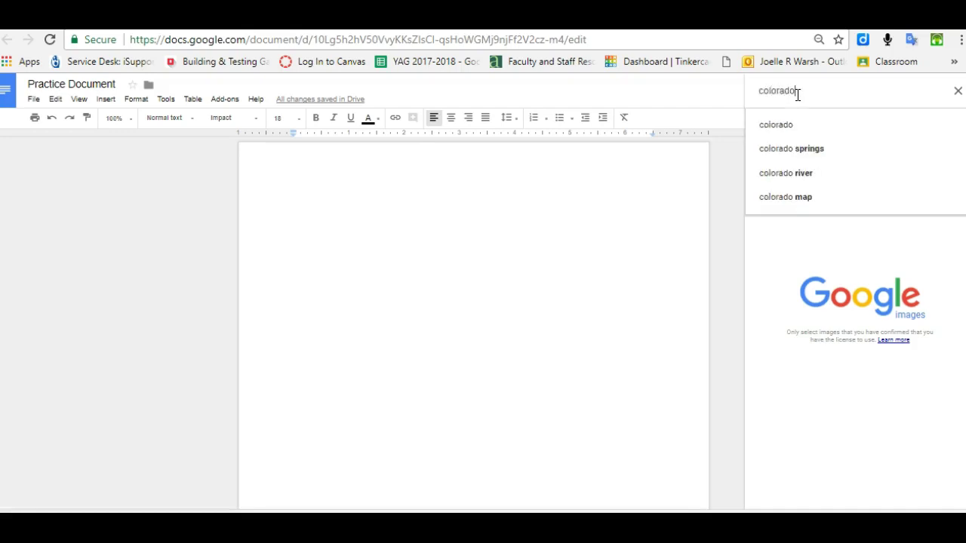
pyautogui.press('Return')
# Step: Choose three Colorado pictures from the search results, including the city skyline at dusk, and insert them into the document
pyautogui.click(844, 302)
pyautogui.scroll(-3, 844, 308)
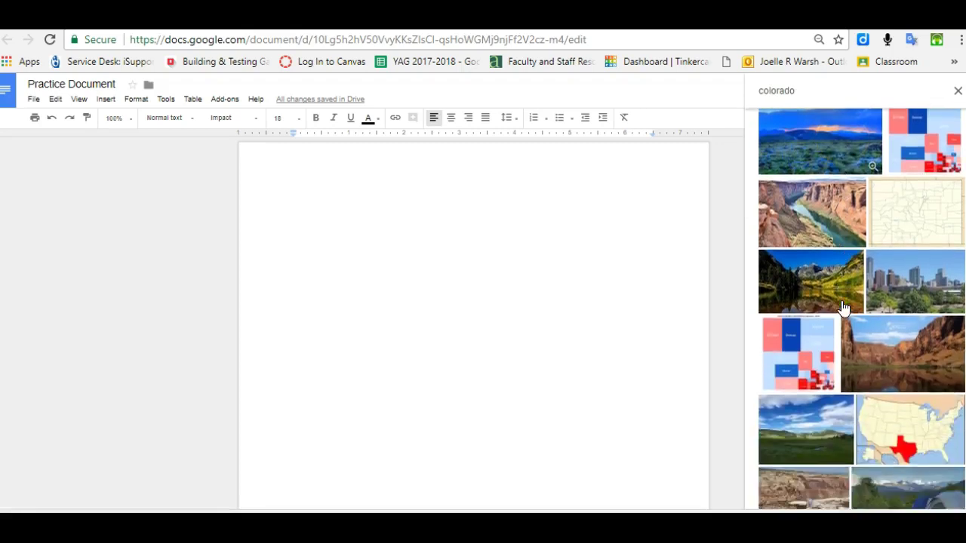
pyautogui.scroll(-10, 844, 308)
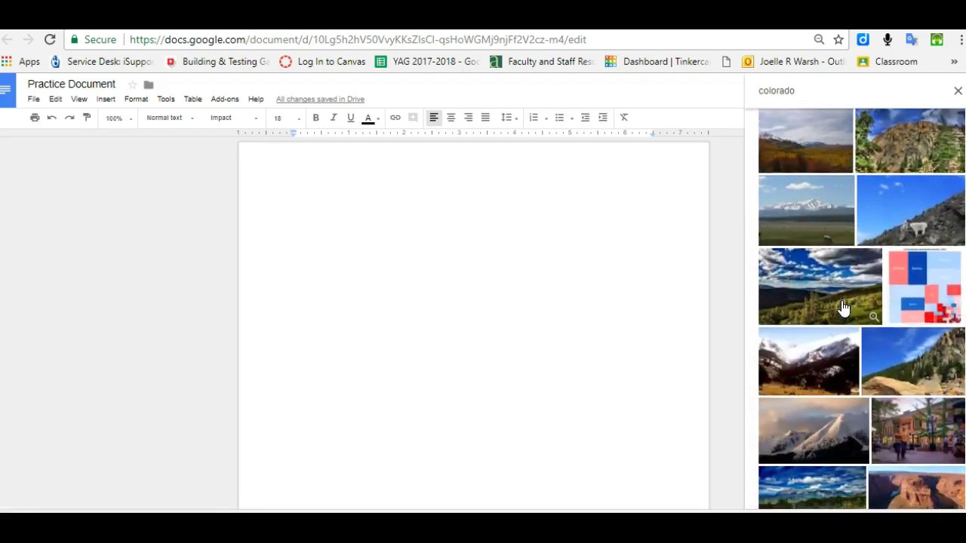
pyautogui.scroll(-5, 844, 308)
pyautogui.click(843, 308)
pyautogui.scroll(-5, 844, 308)
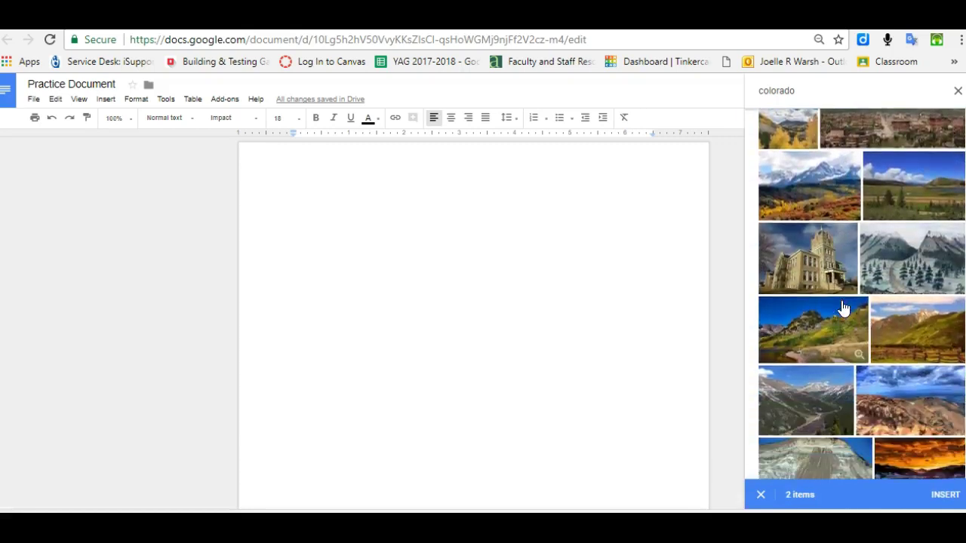
pyautogui.scroll(-5, 844, 308)
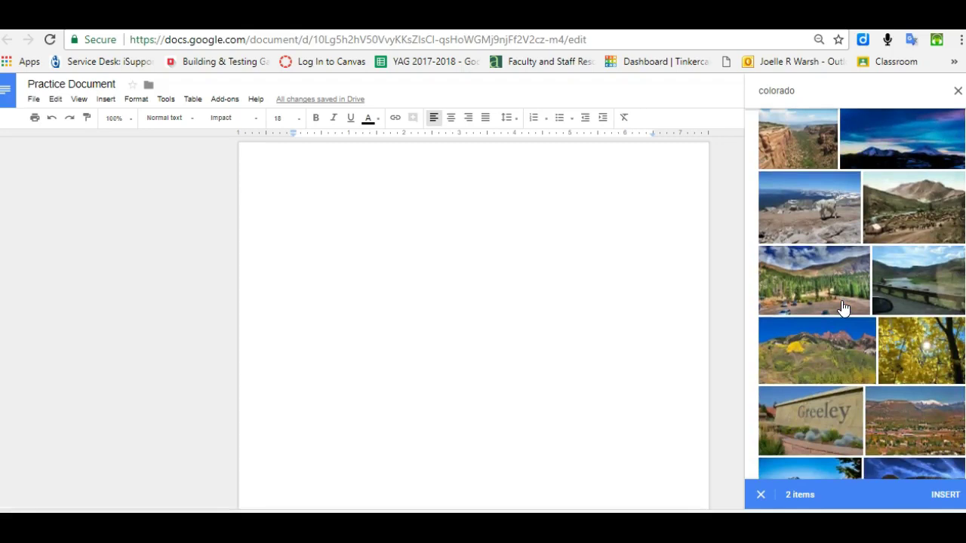
pyautogui.scroll(-5, 844, 308)
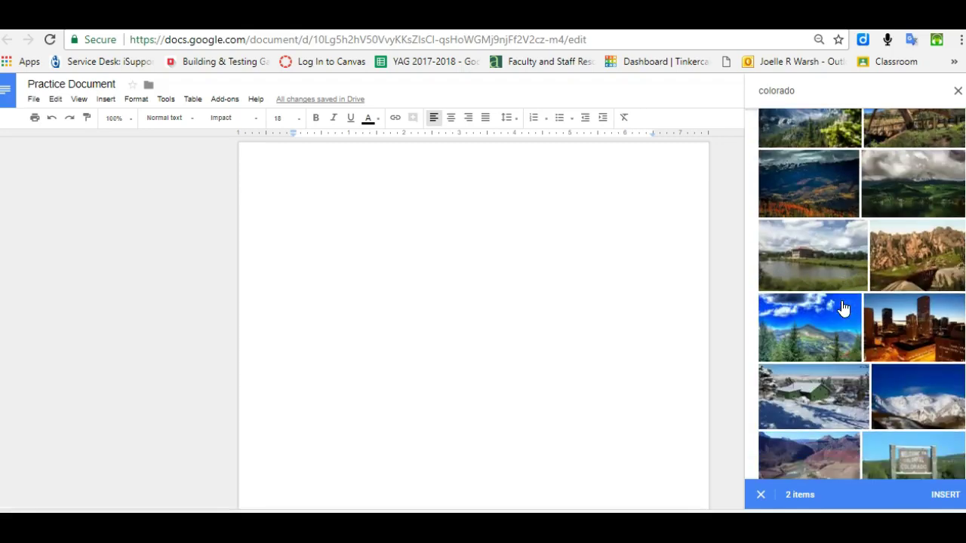
pyautogui.click(919, 326)
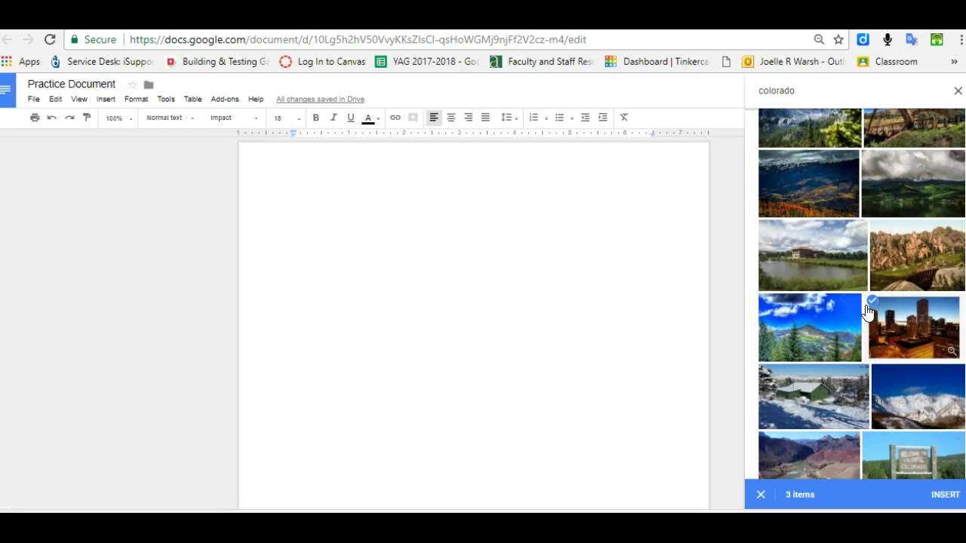
pyautogui.click(944, 495)
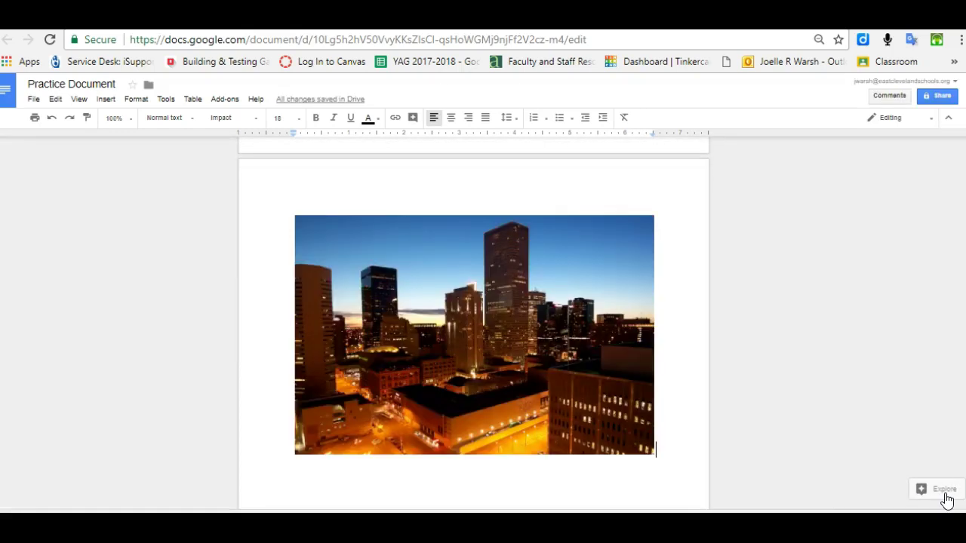
pyautogui.click(803, 437)
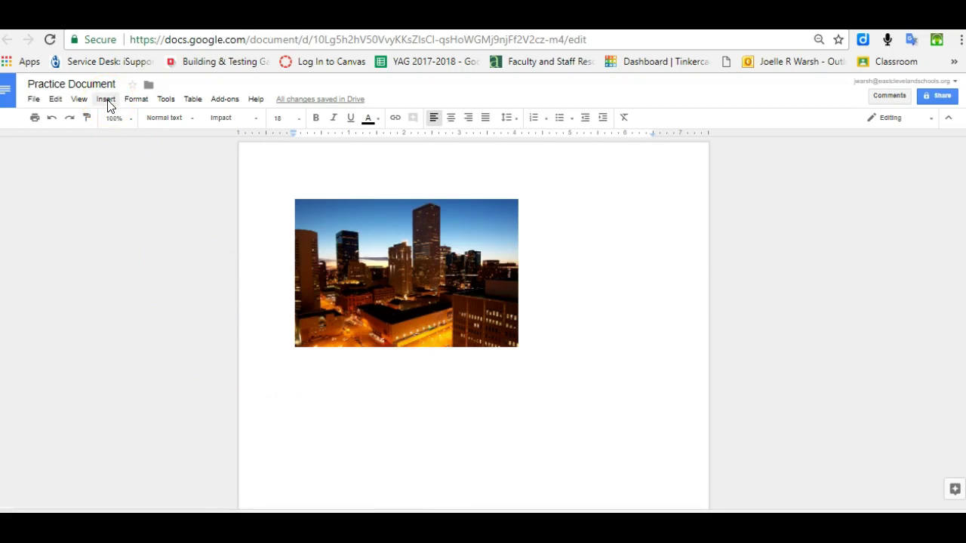
# Step: Upload the image DSCN0867 from the computer's Downloads folder below the skyline picture, and delete it from the document
pyautogui.click(106, 101)
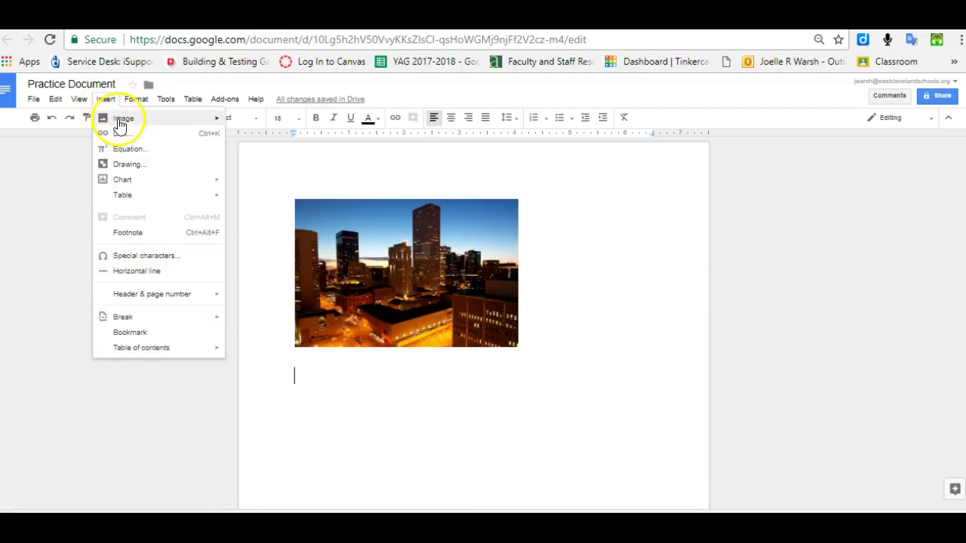
pyautogui.moveTo(118, 126)
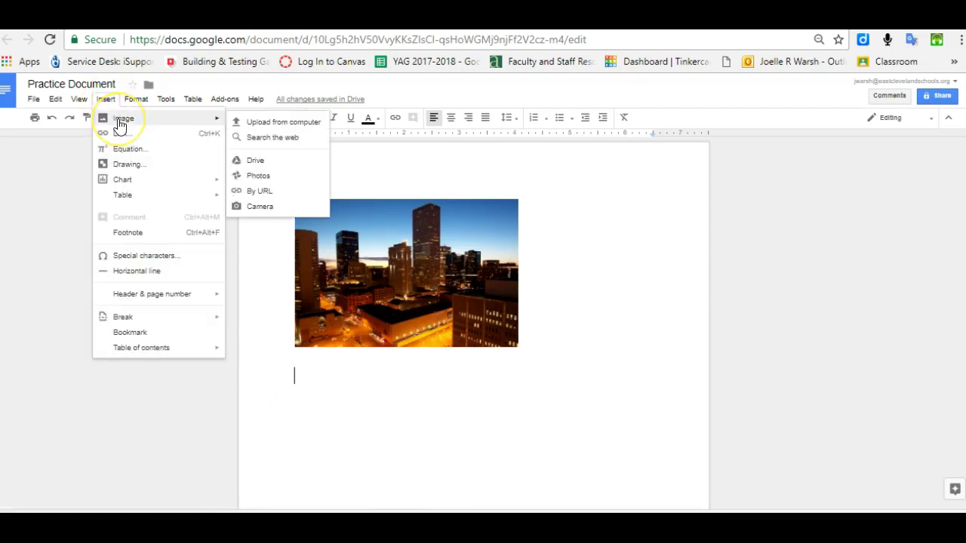
pyautogui.click(271, 126)
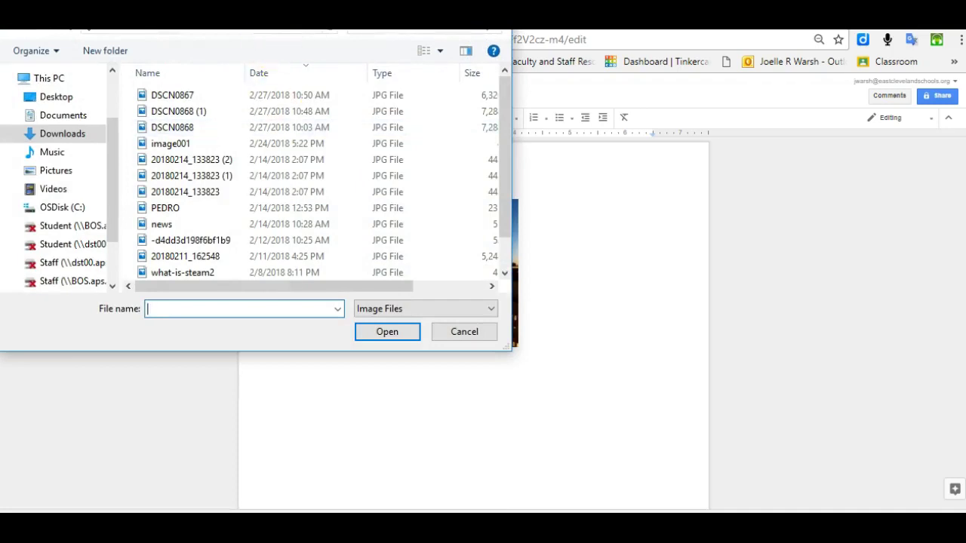
pyautogui.moveTo(272, 18); pyautogui.dragTo(275, 76)
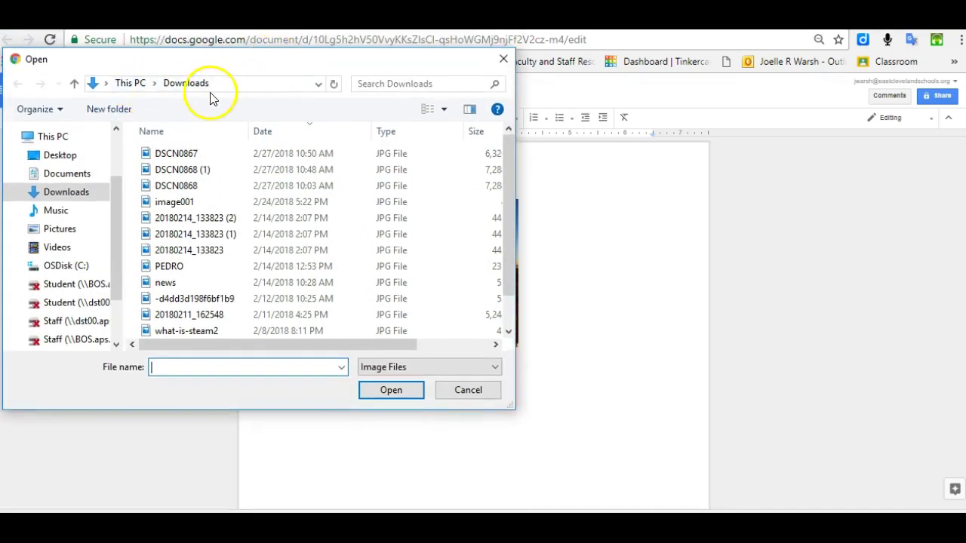
pyautogui.click(176, 160)
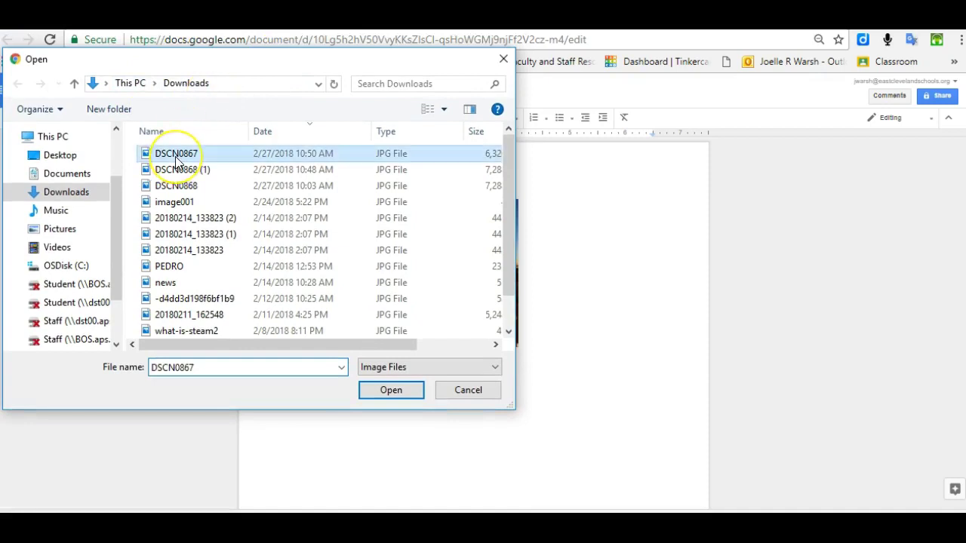
pyautogui.click(391, 390)
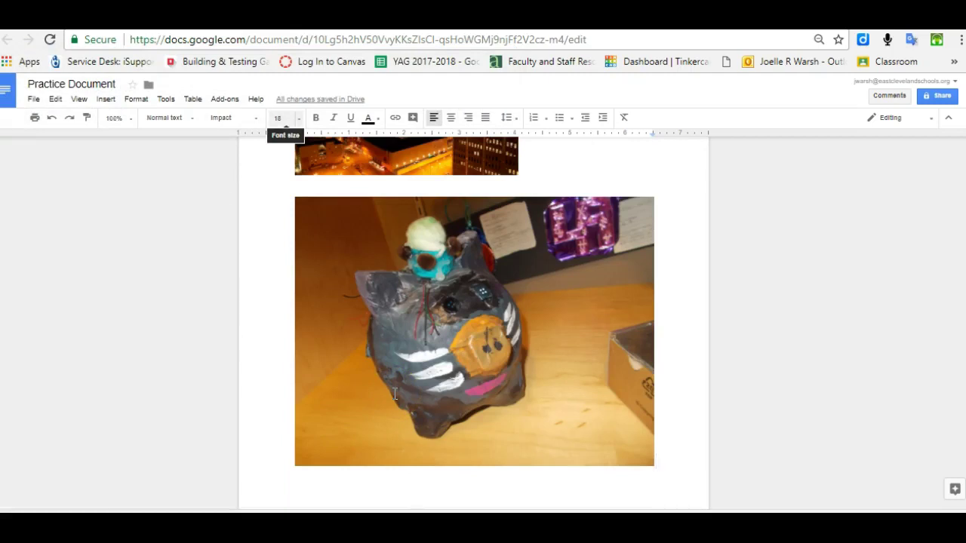
pyautogui.click(552, 292)
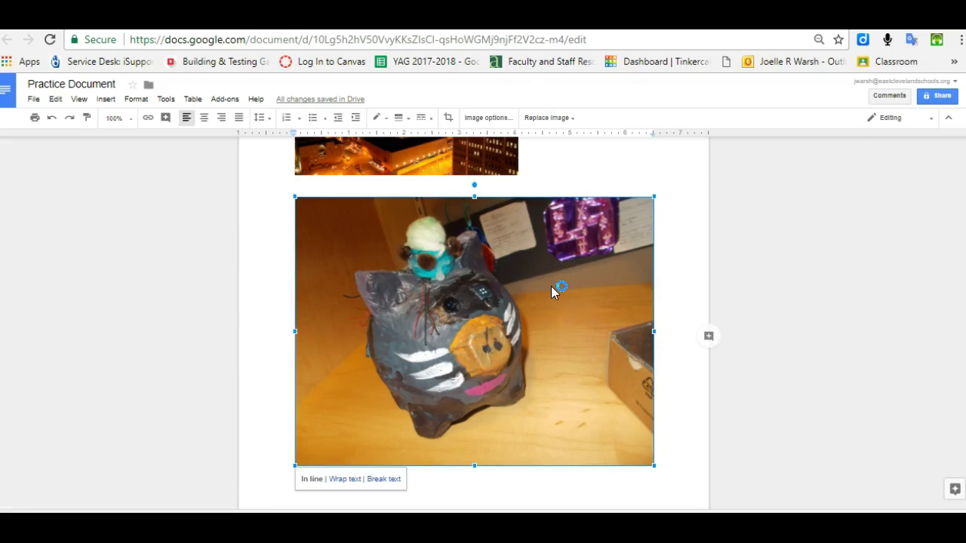
pyautogui.press('Delete')
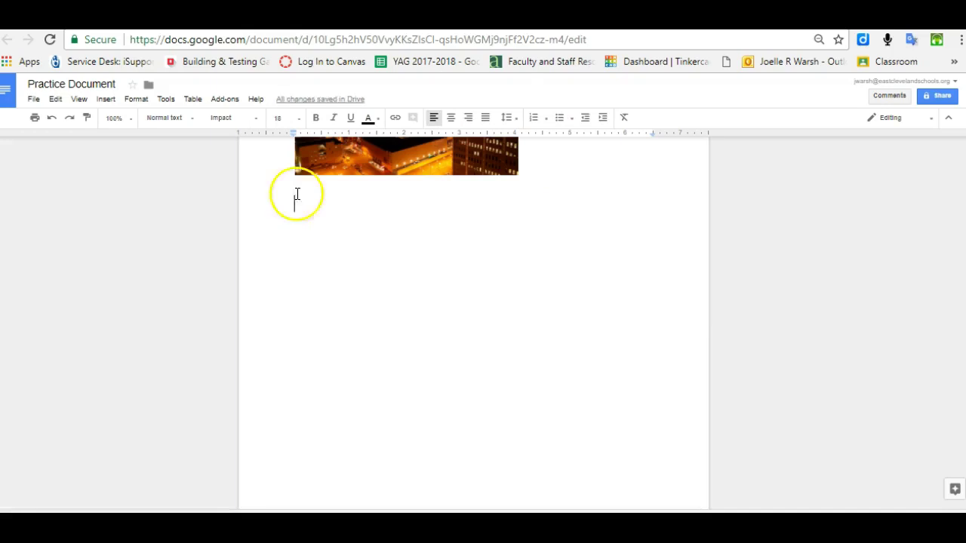
# Step: Browse Google Drive for images to insert, checking Recent, the Classroom folder in My Drive, and the folder shared with me
pyautogui.click(107, 100)
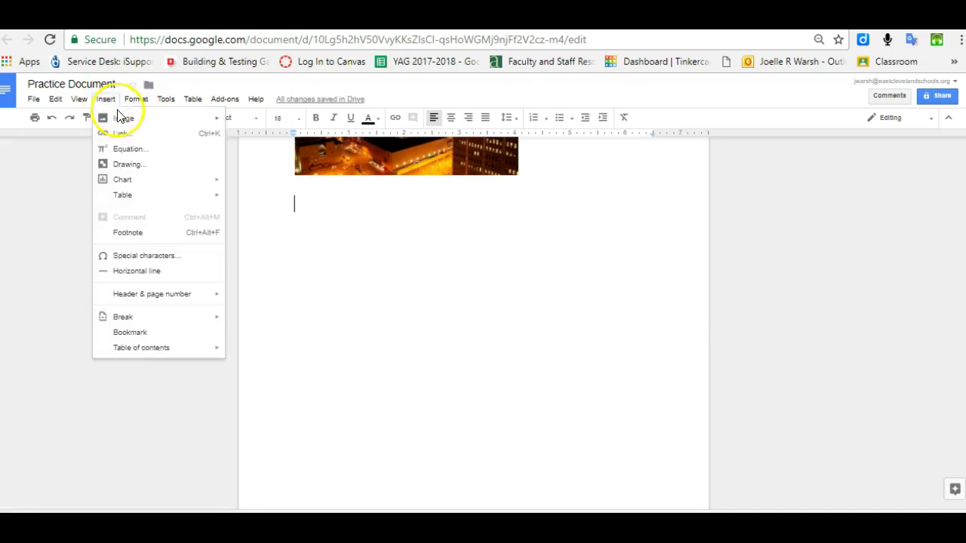
pyautogui.moveTo(121, 119)
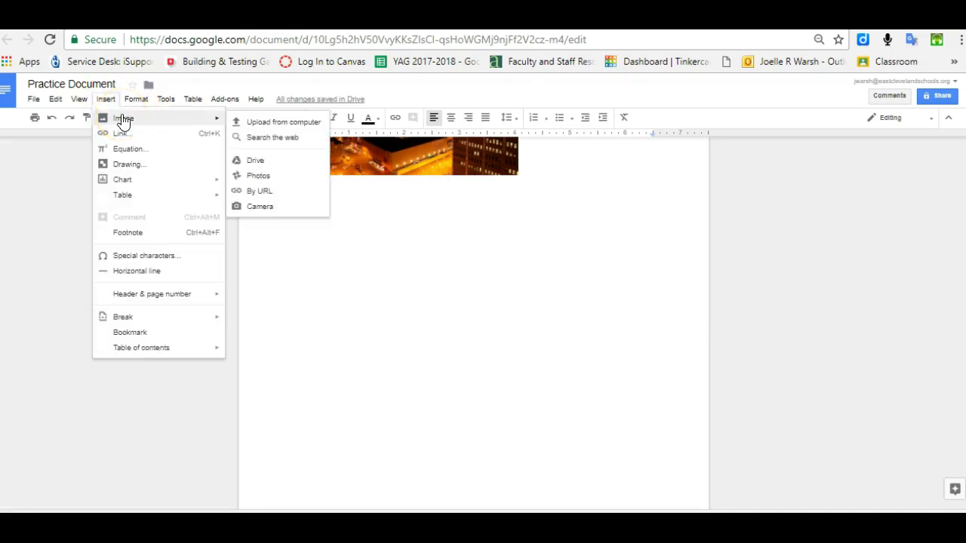
pyautogui.click(256, 166)
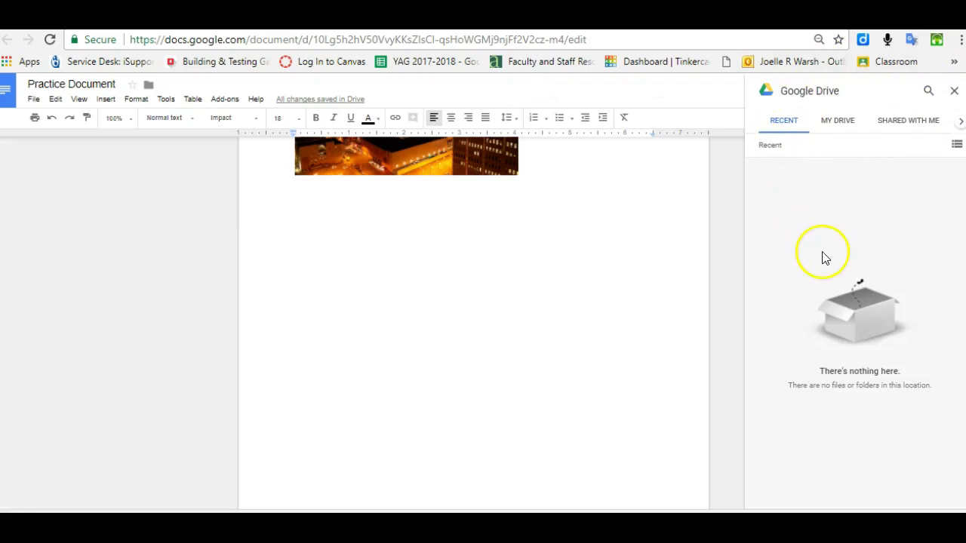
pyautogui.click(839, 124)
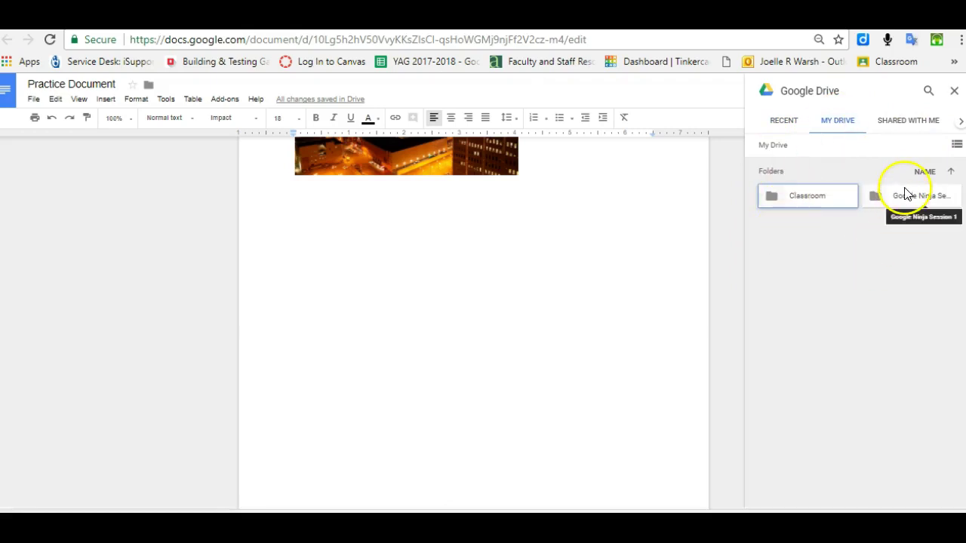
pyautogui.click(821, 202)
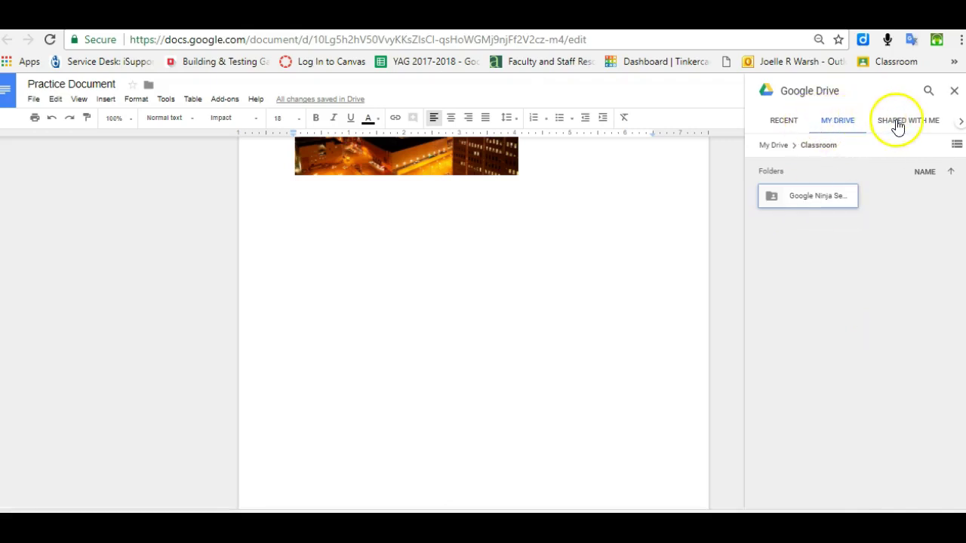
pyautogui.click(907, 125)
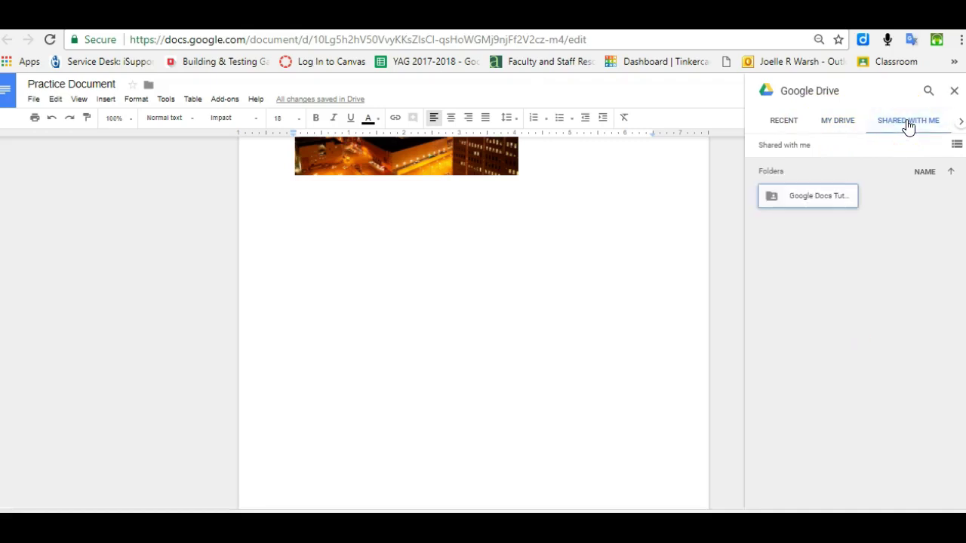
pyautogui.click(832, 199)
pyautogui.click(954, 91)
# Step: Look in Google Photos for images to insert, and leave it without inserting any
pyautogui.click(108, 100)
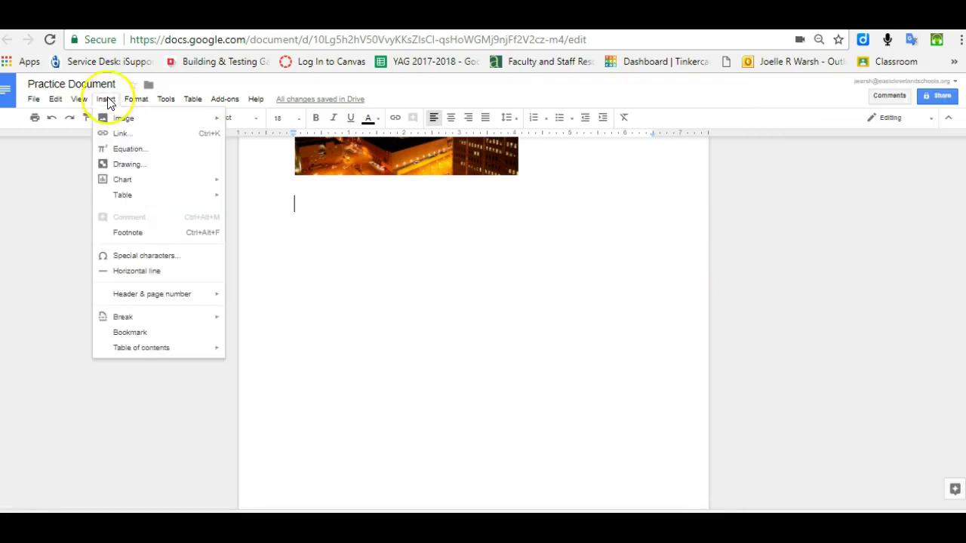
pyautogui.moveTo(122, 121)
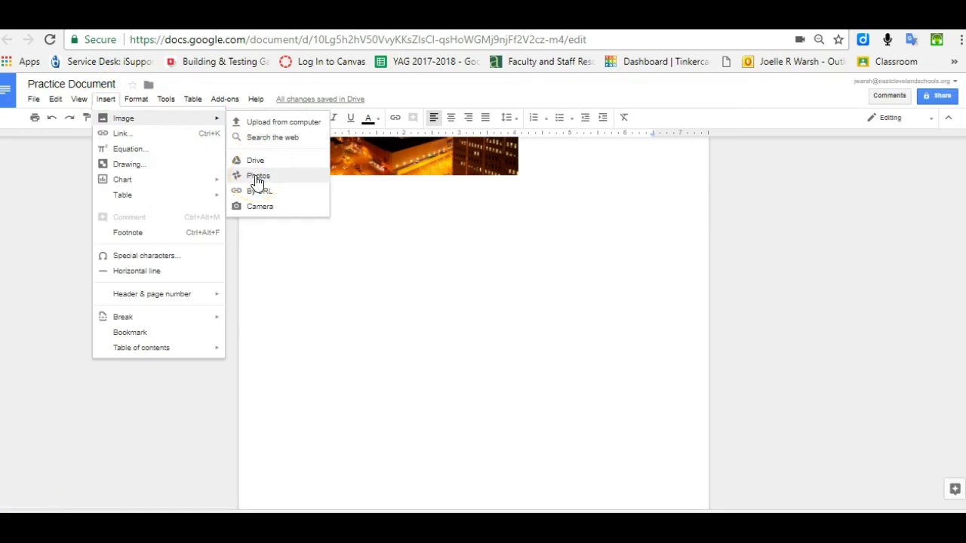
pyautogui.click(257, 177)
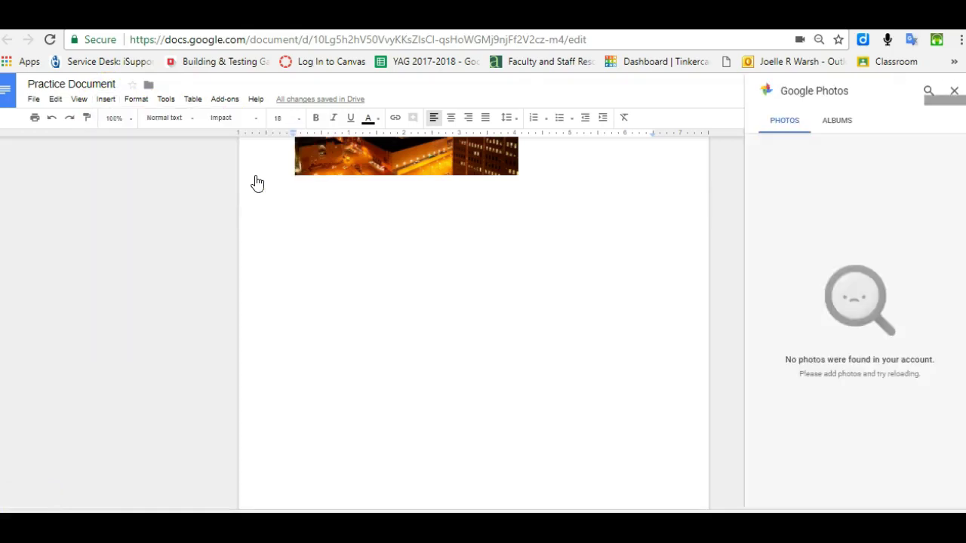
pyautogui.click(817, 94)
pyautogui.click(954, 91)
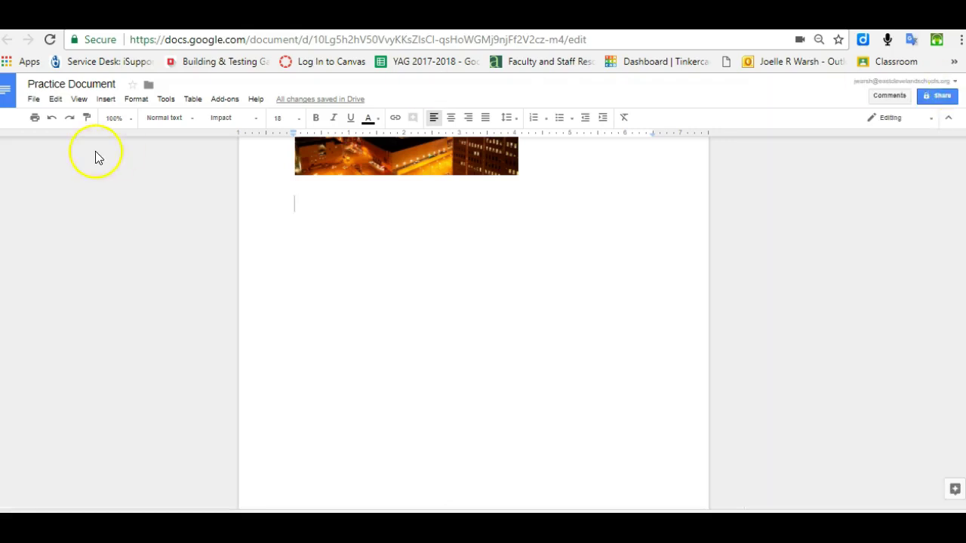
# Step: Start inserting an image from the camera below the skyline picture, and take two webcam snapshots of the person on the couch
pyautogui.click(106, 100)
pyautogui.click(123, 126)
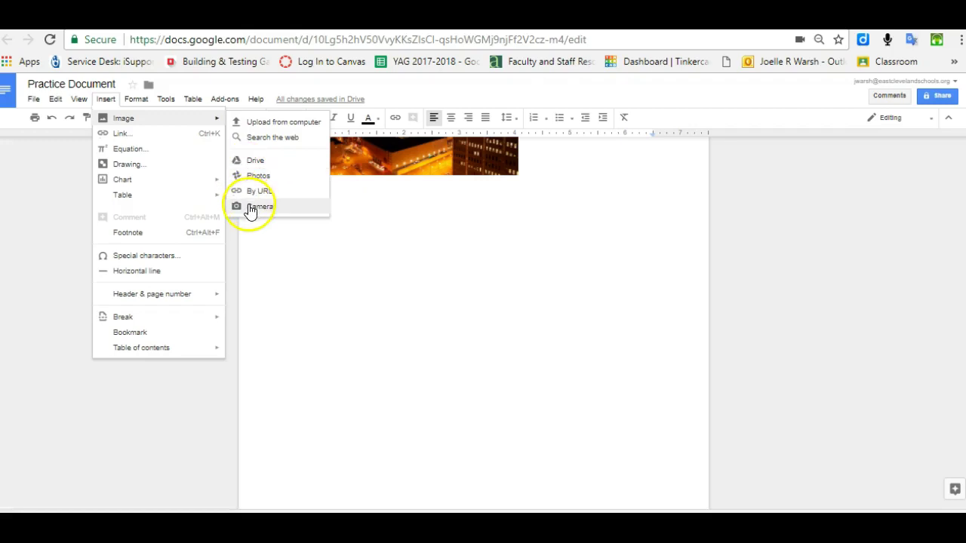
pyautogui.click(257, 207)
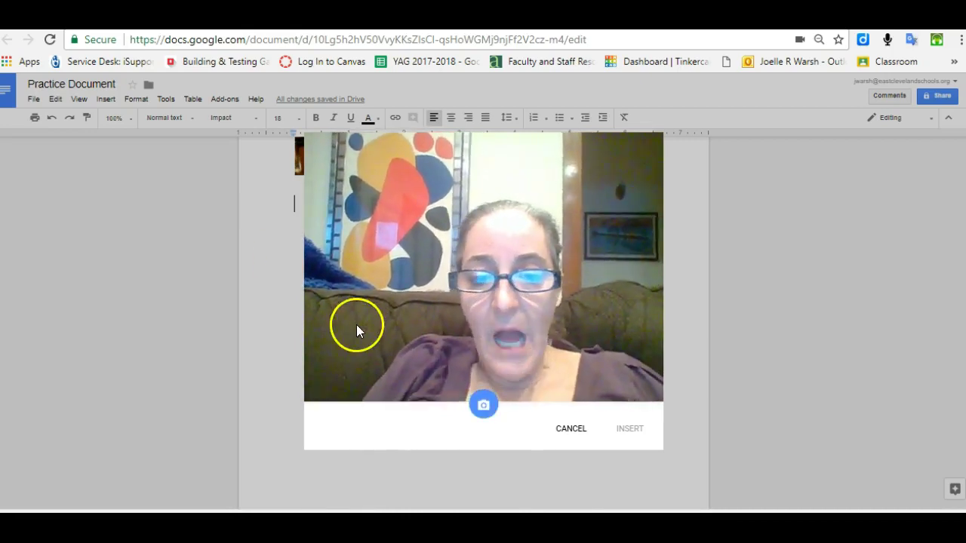
pyautogui.click(489, 408)
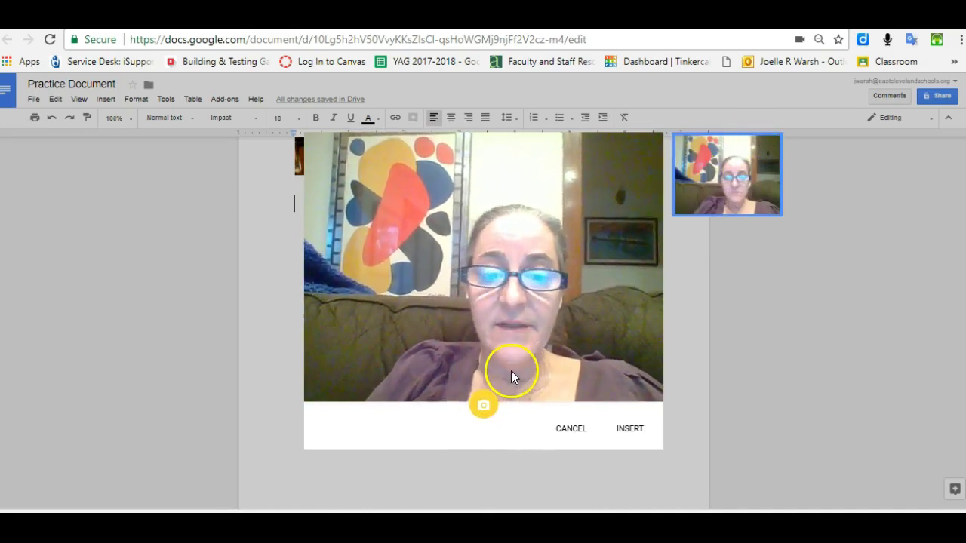
pyautogui.click(484, 408)
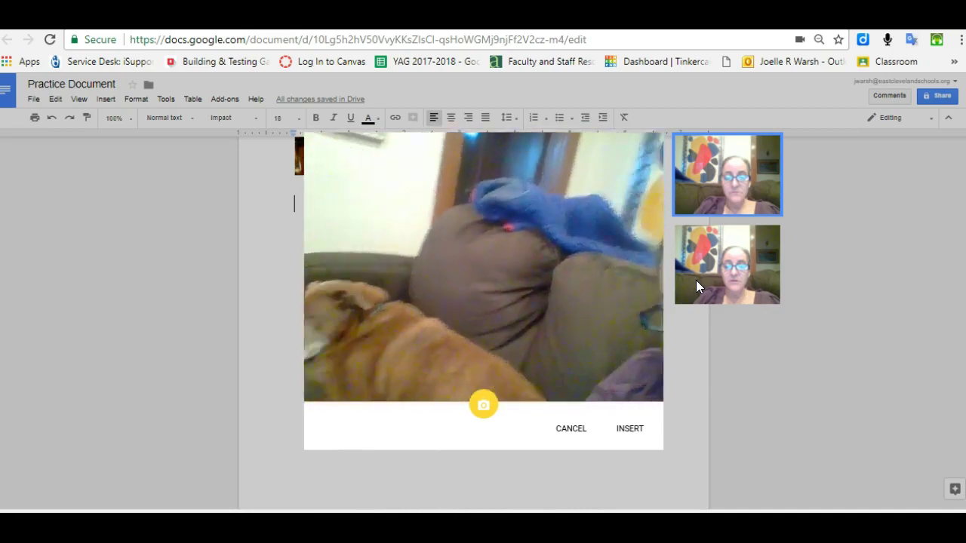
# Step: Take a webcam snapshot of the dog lying on the couch, and insert only that snapshot into the document
pyautogui.click(678, 302)
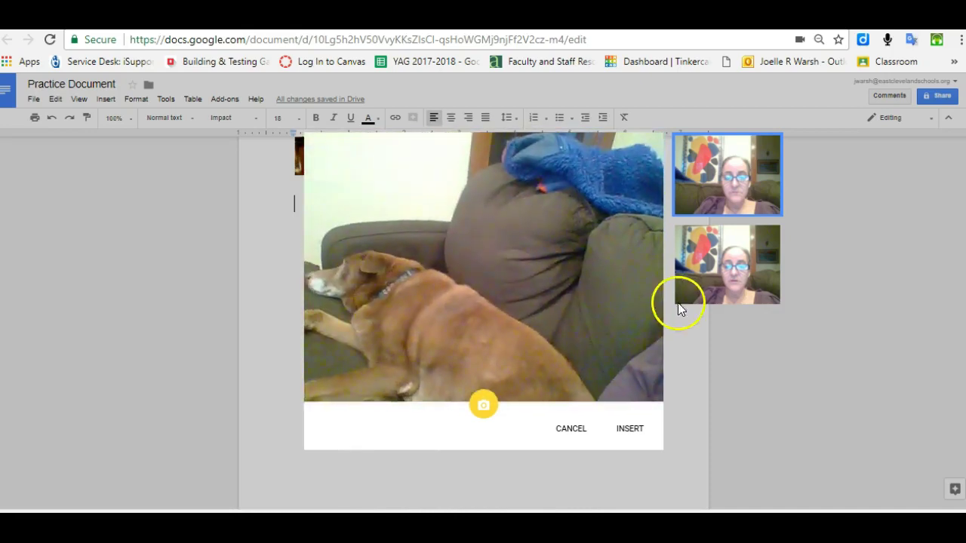
pyautogui.click(485, 407)
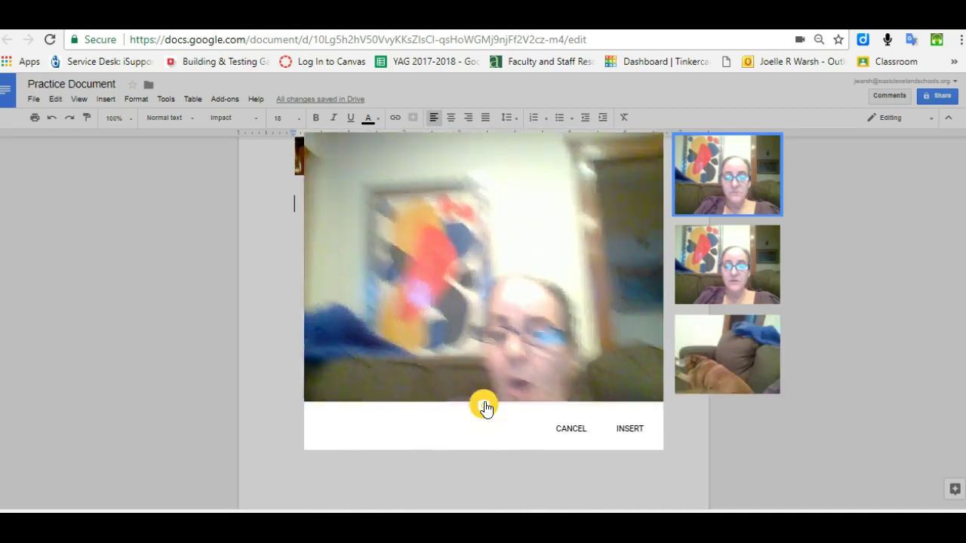
pyautogui.click(654, 378)
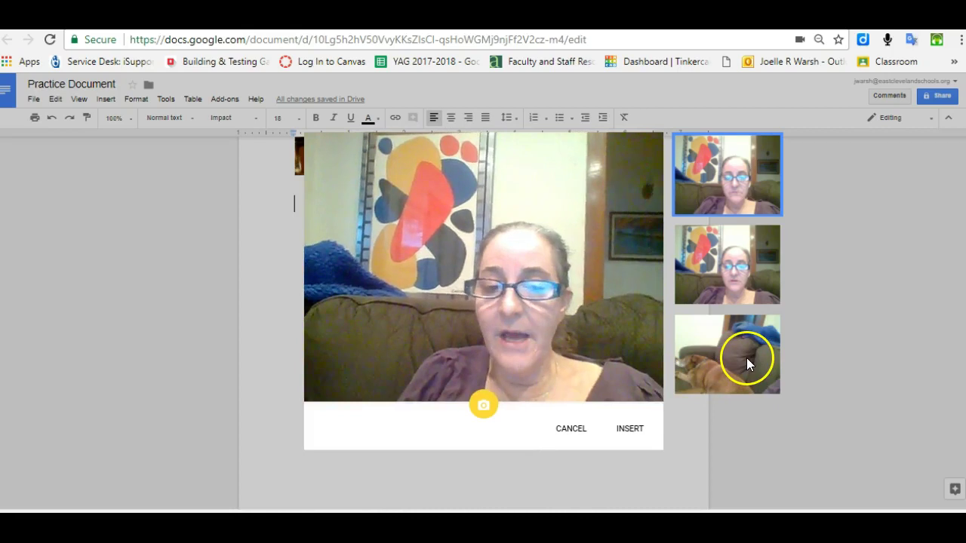
pyautogui.click(746, 358)
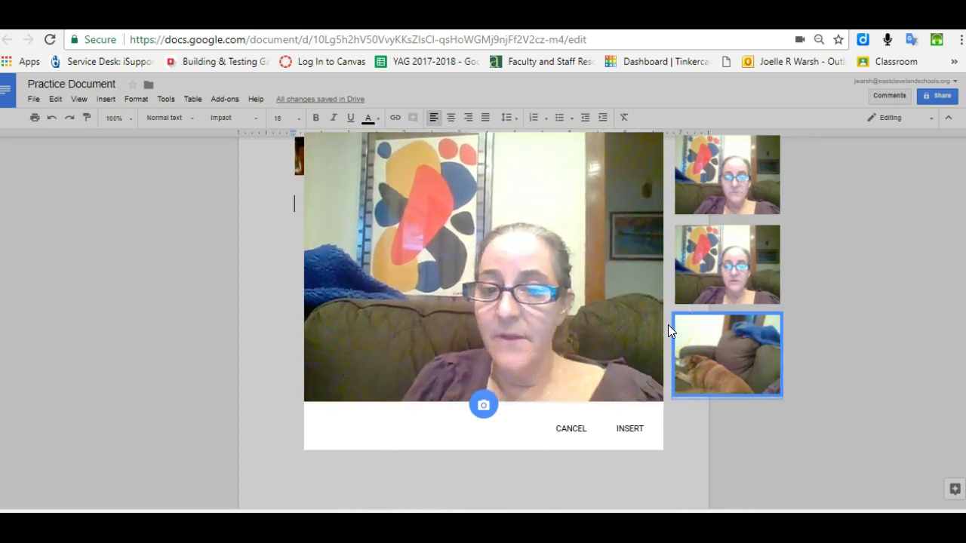
pyautogui.click(626, 430)
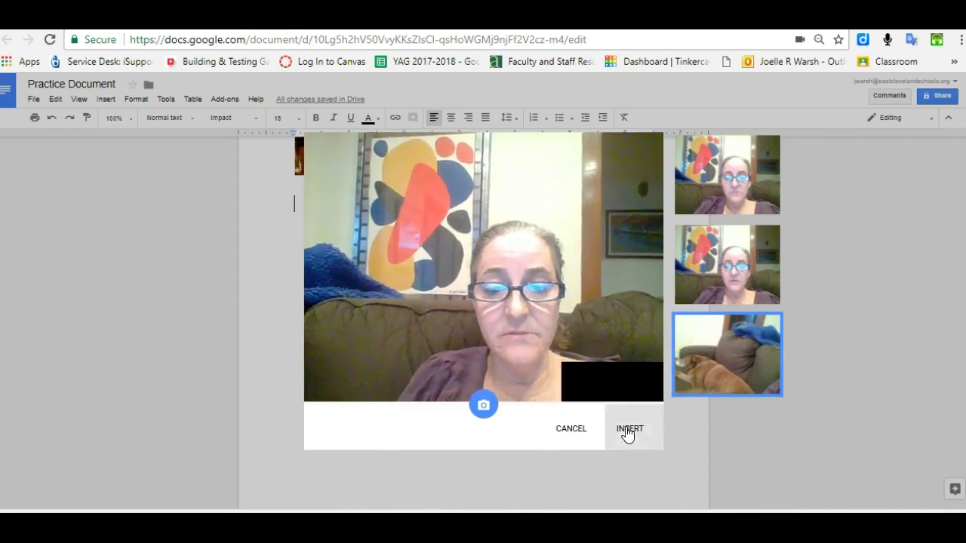